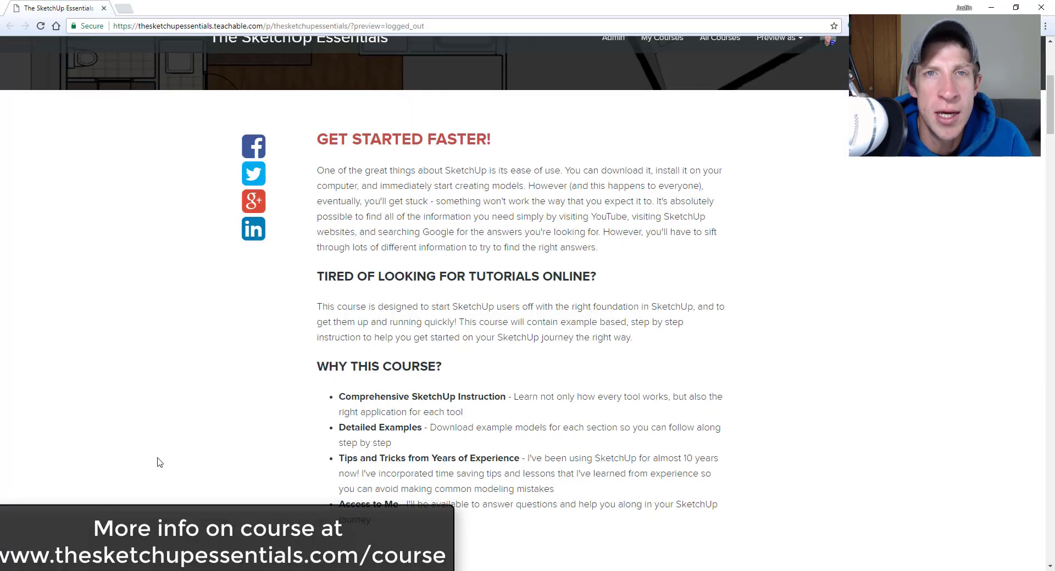
- Read through The SketchUp Essentials course page, covering its purpose, intended audience and the modeling topics taught
scroll(241, 407, "down", 5)
scroll(241, 406, "down", 4)
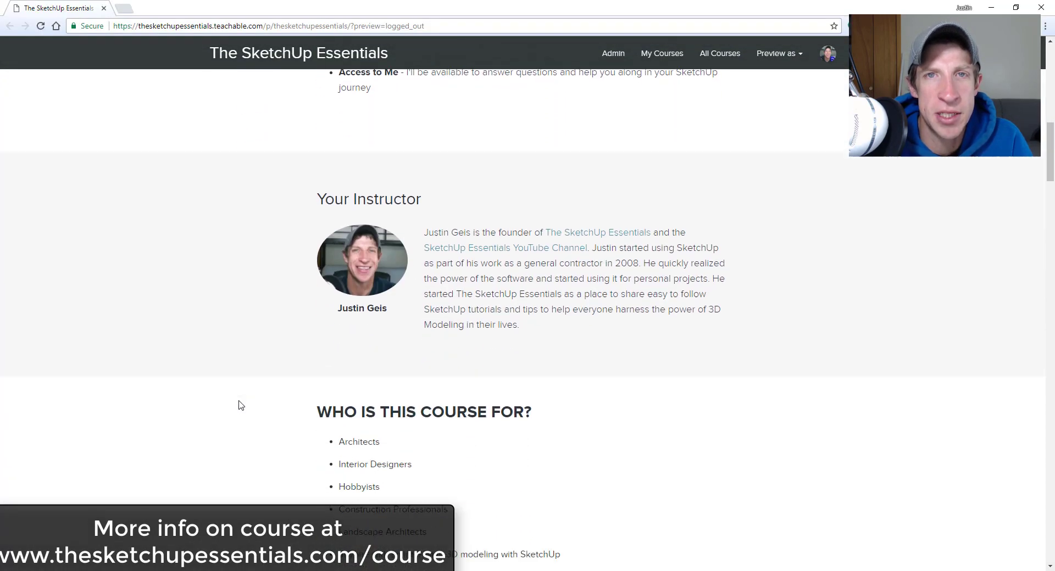
scroll(237, 401, "down", 4)
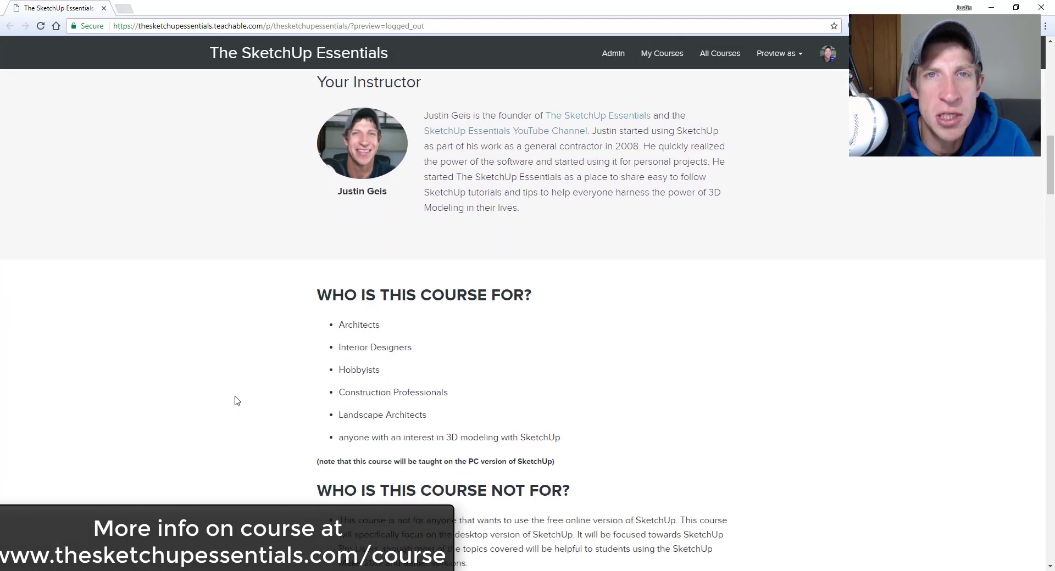
scroll(307, 372, "down", 6)
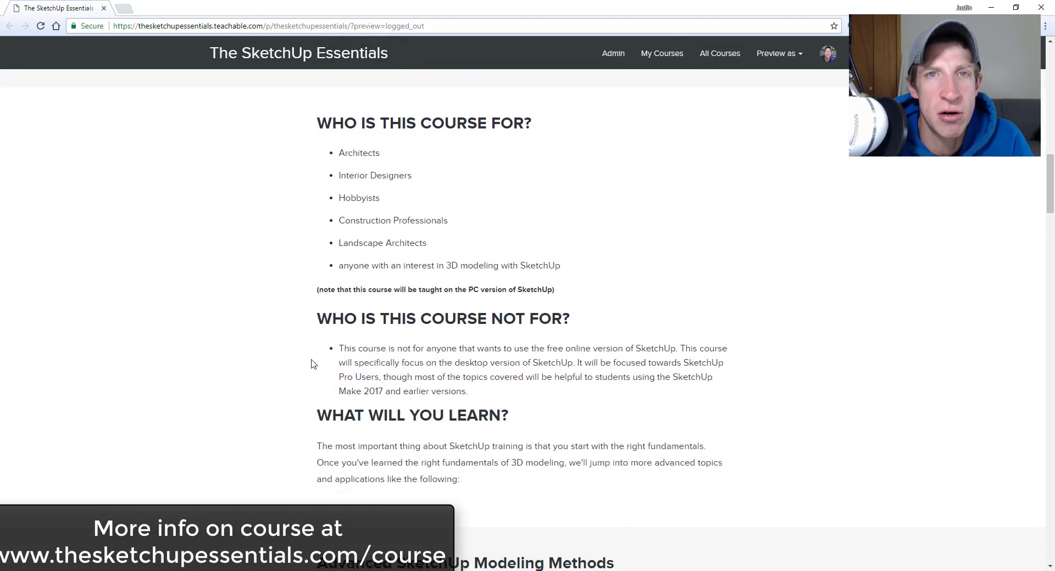
scroll(301, 367, "down", 2)
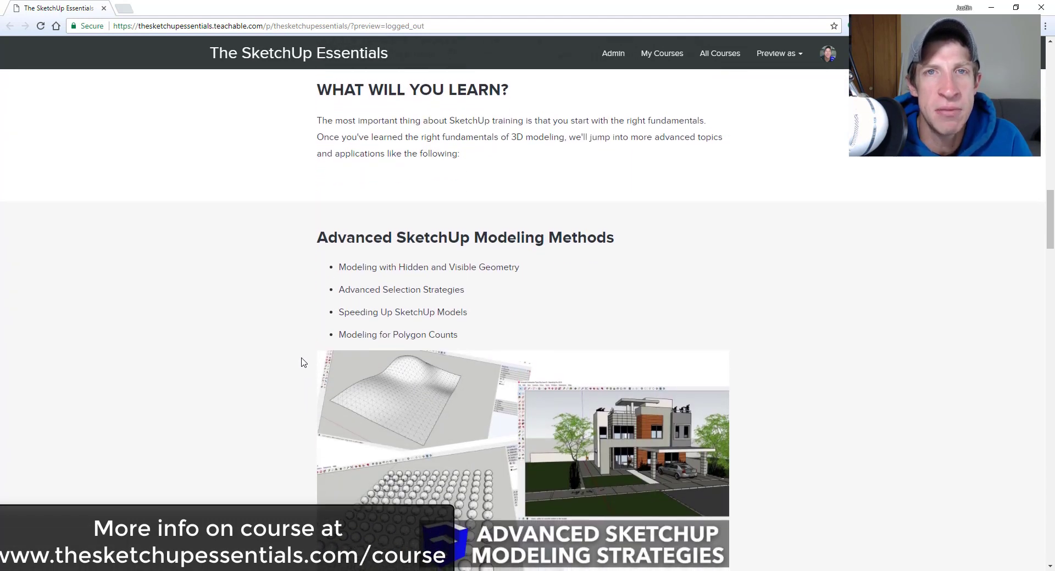
scroll(318, 309, "down", 8)
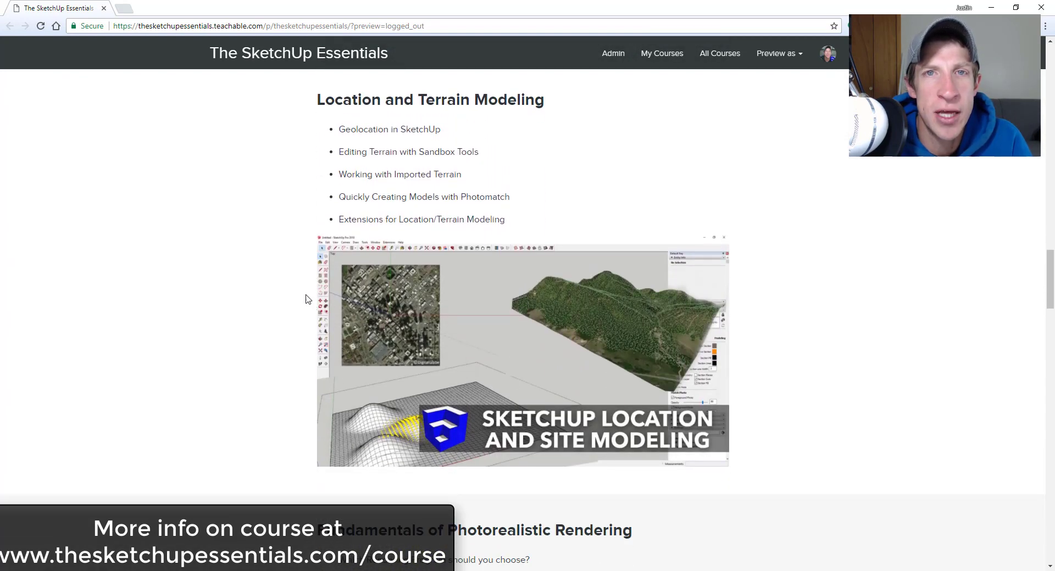
scroll(325, 242, "down", 3)
scroll(325, 241, "down", 4)
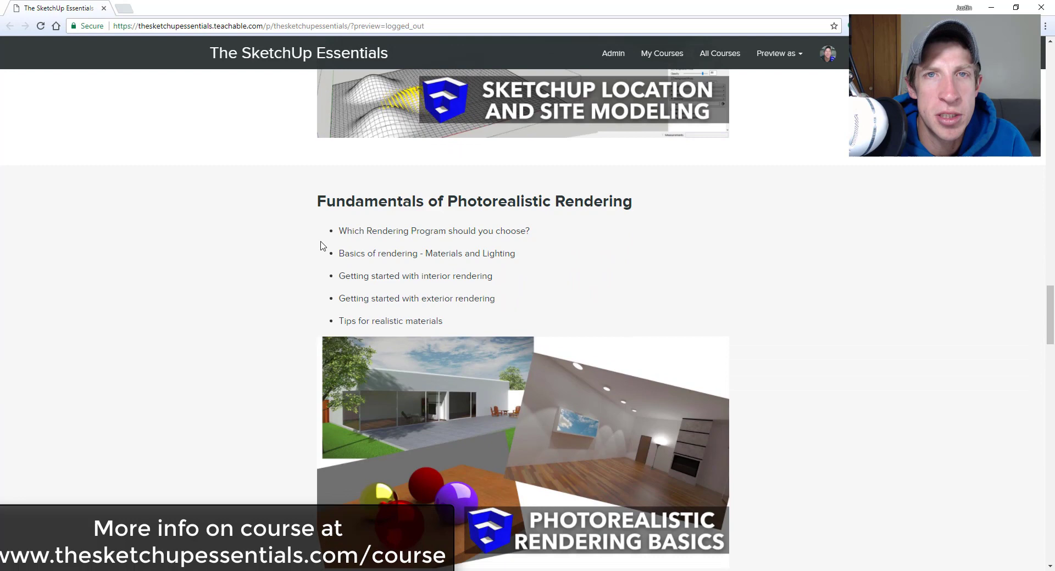
scroll(325, 257, "down", 9)
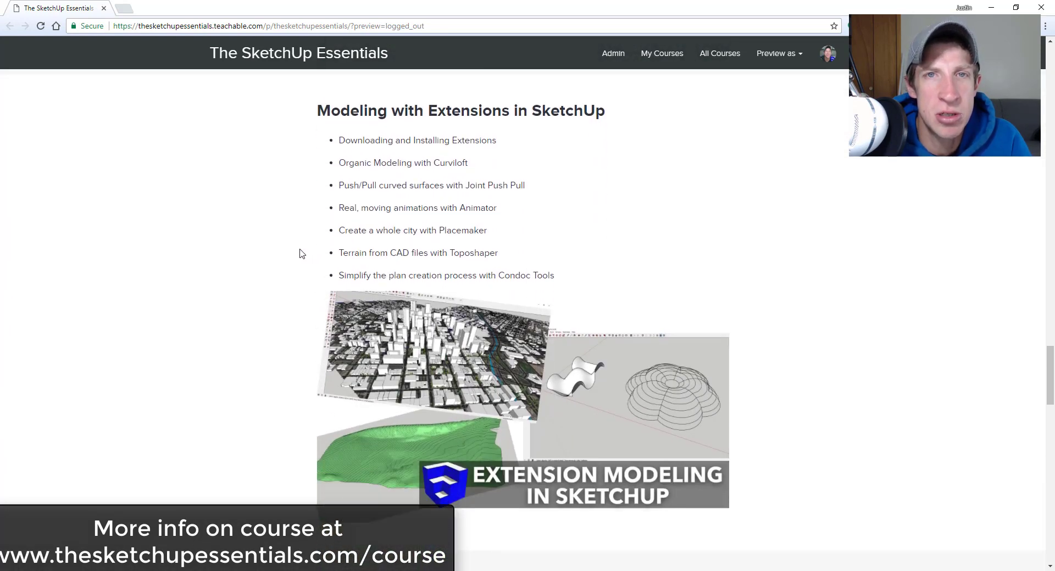
scroll(307, 253, "down", 1)
scroll(308, 253, "down", 8)
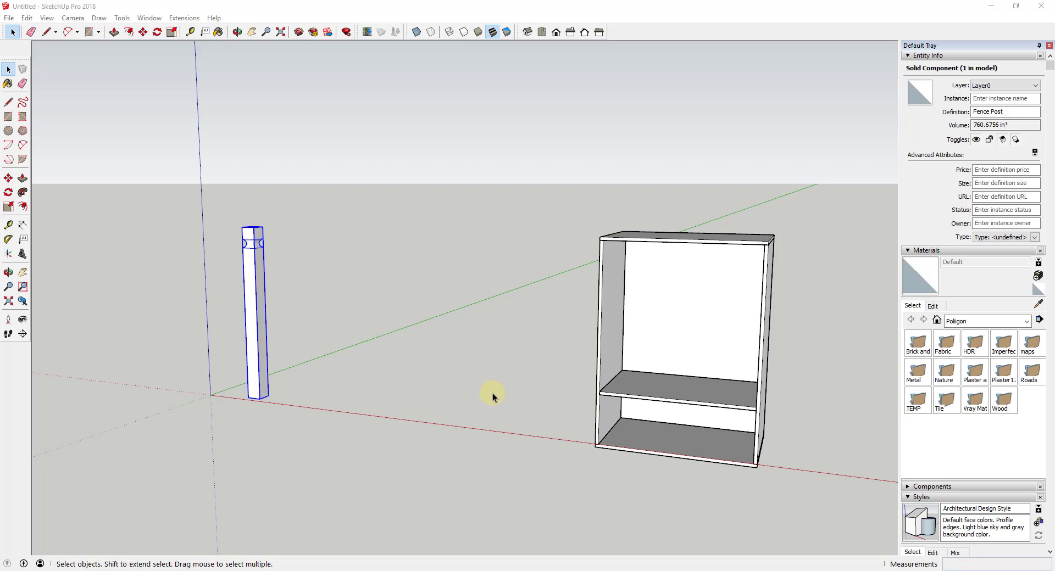
- Copy the fence post 8' along the green axis and multiply it into 10 equally spaced copies with *10
middle_click_drag(520, 376, 541, 371)
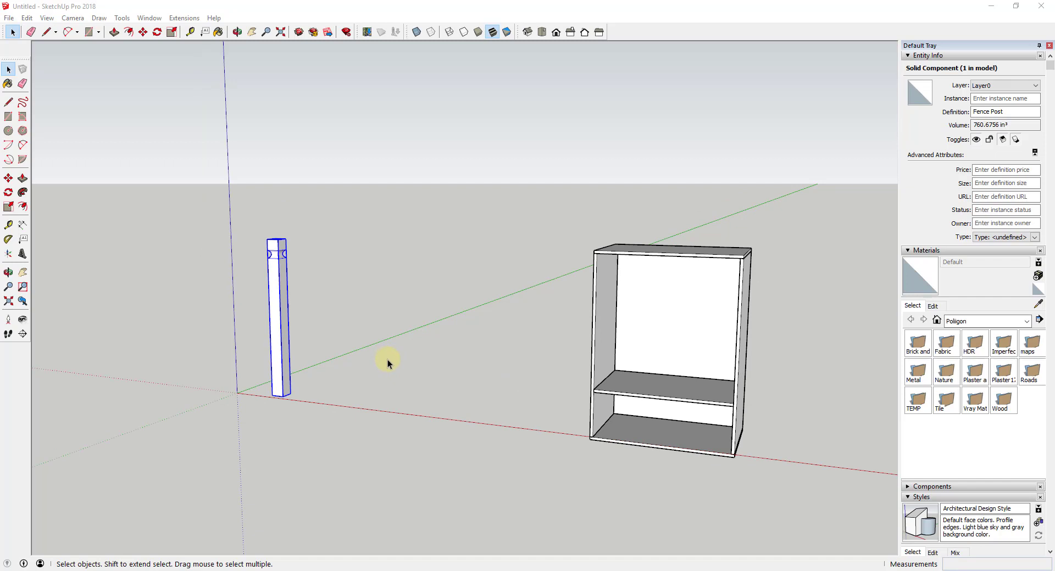
mouse_move(341, 393)
middle_mouse_down()
mouse_move(330, 394)
mouse_move(337, 400)
middle_mouse_up()
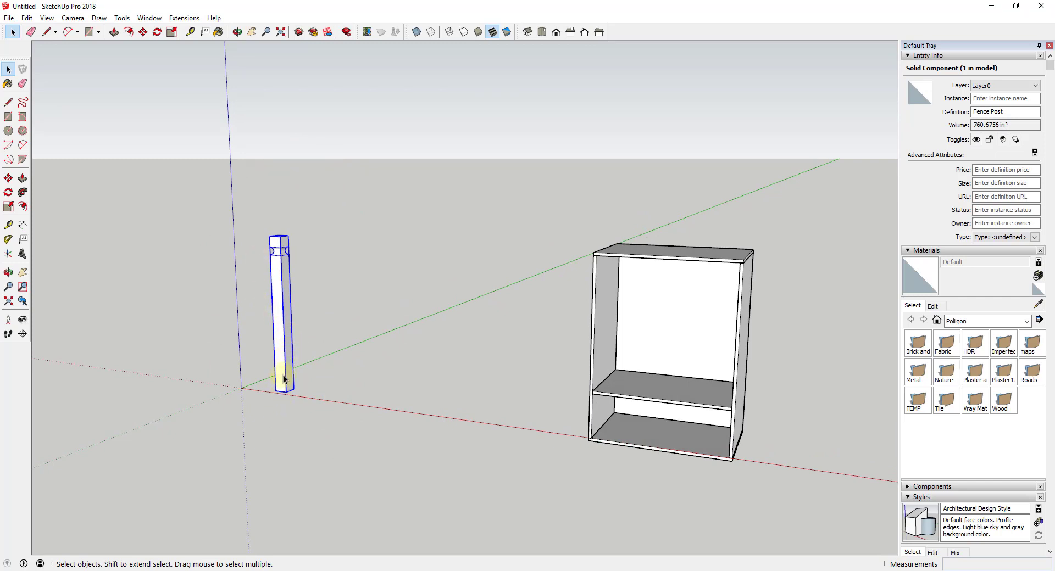
key("m")
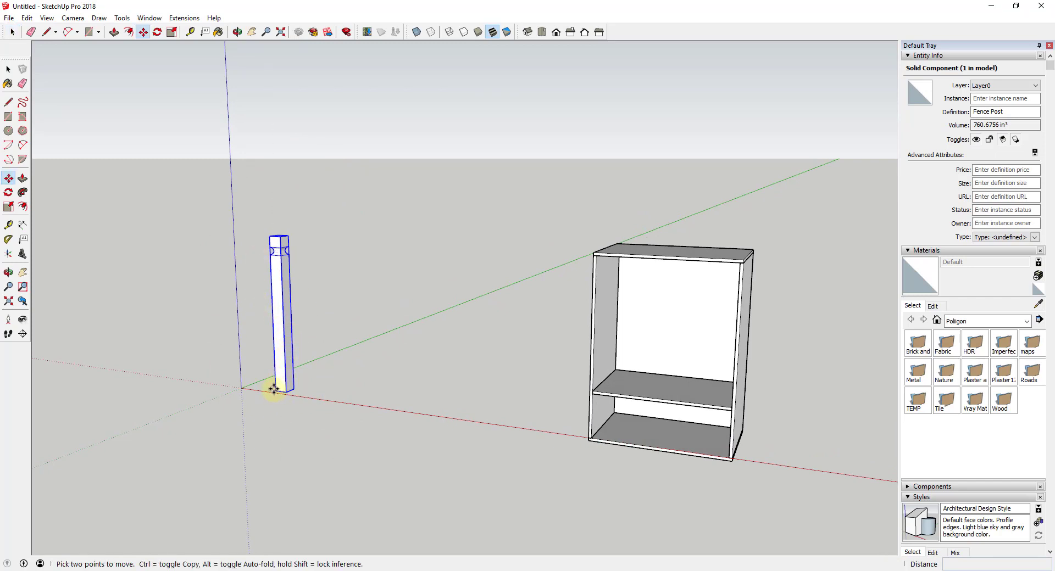
left_click(273, 389)
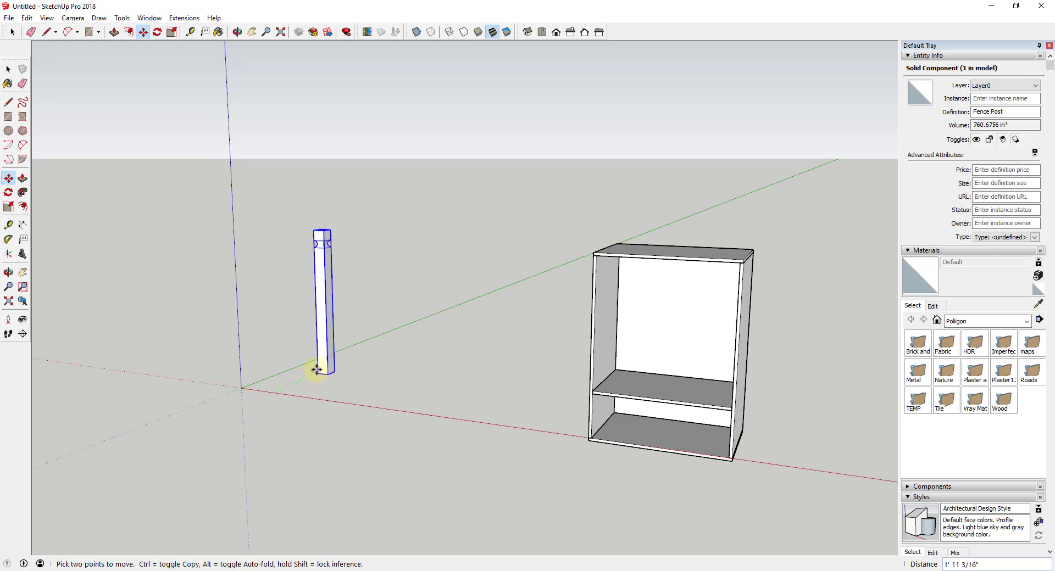
key("ctrl")
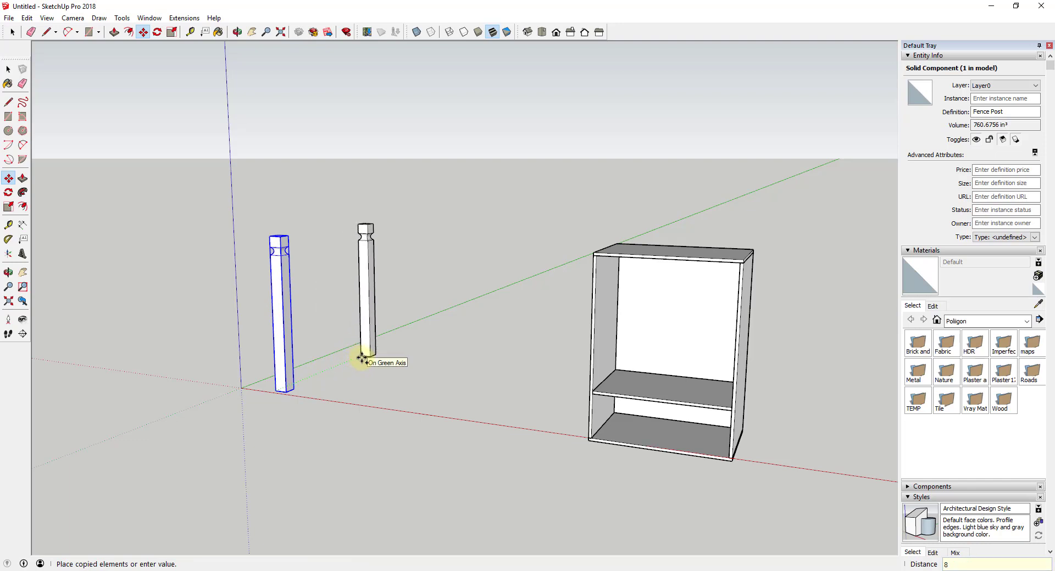
key("Return")
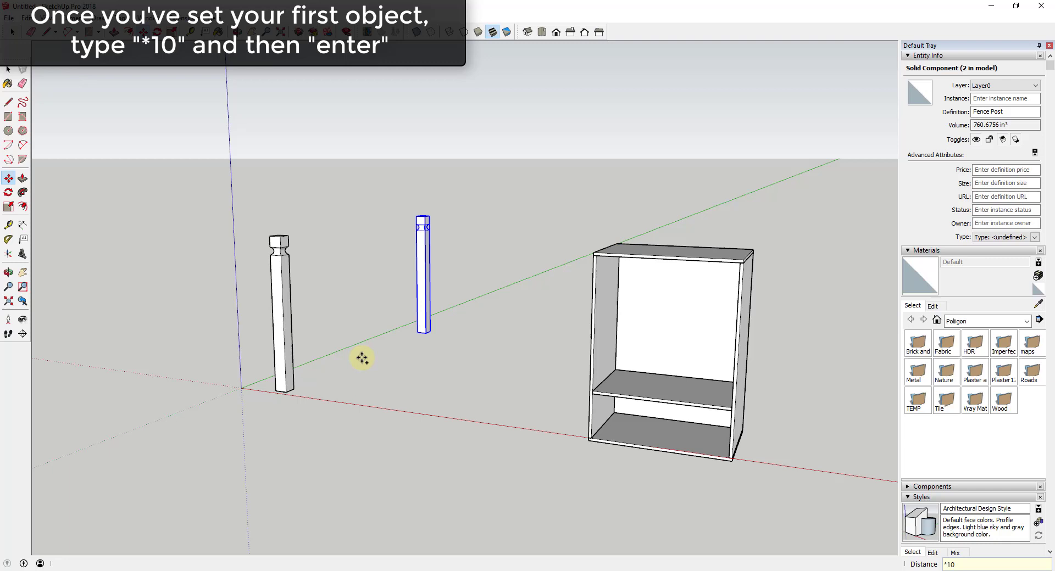
key("Return")
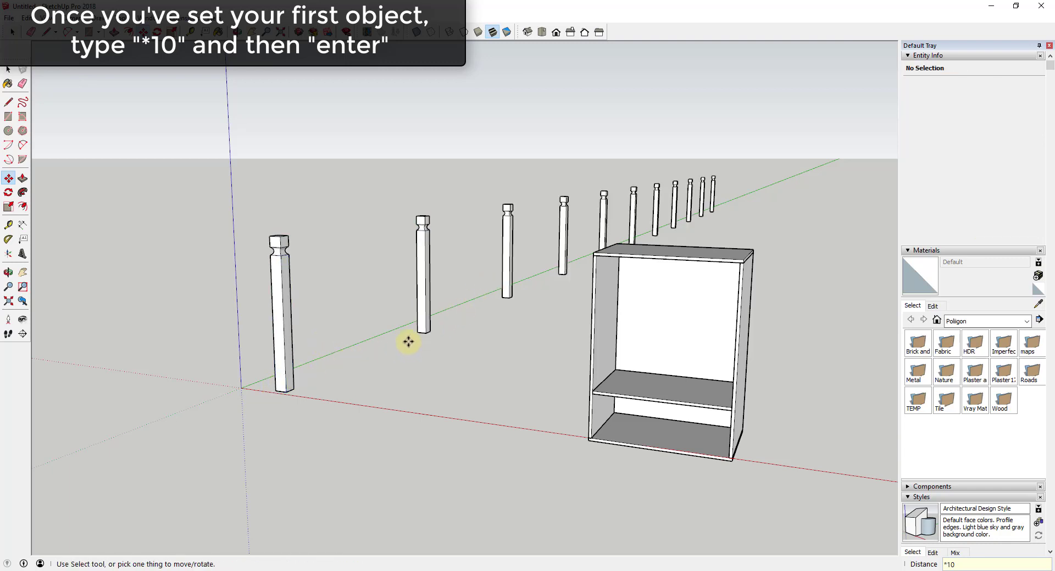
- Adjust the number of copies in the fence post array to 5, 8 and finally 2
left_click(274, 389)
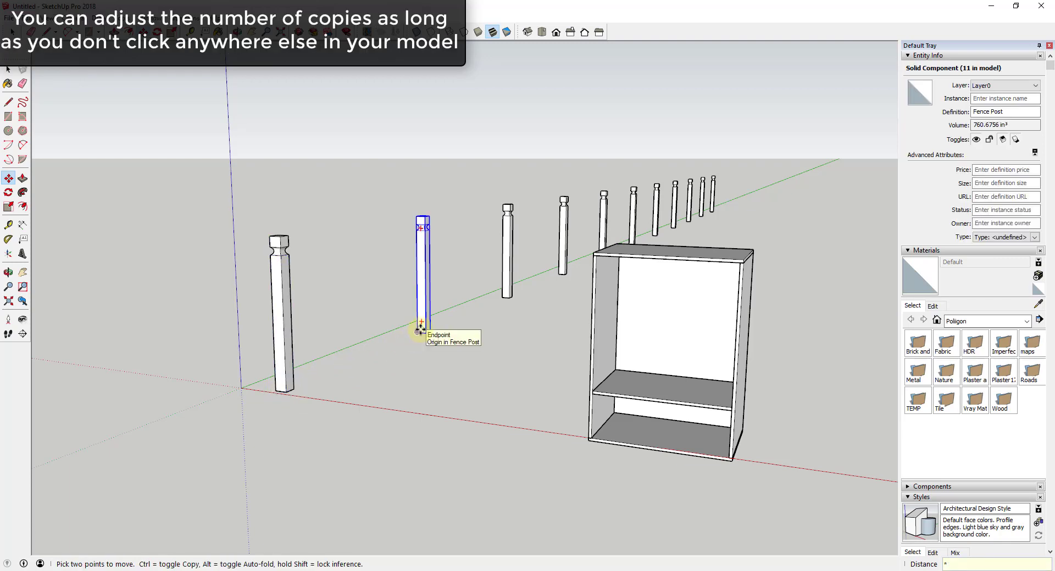
key("Return")
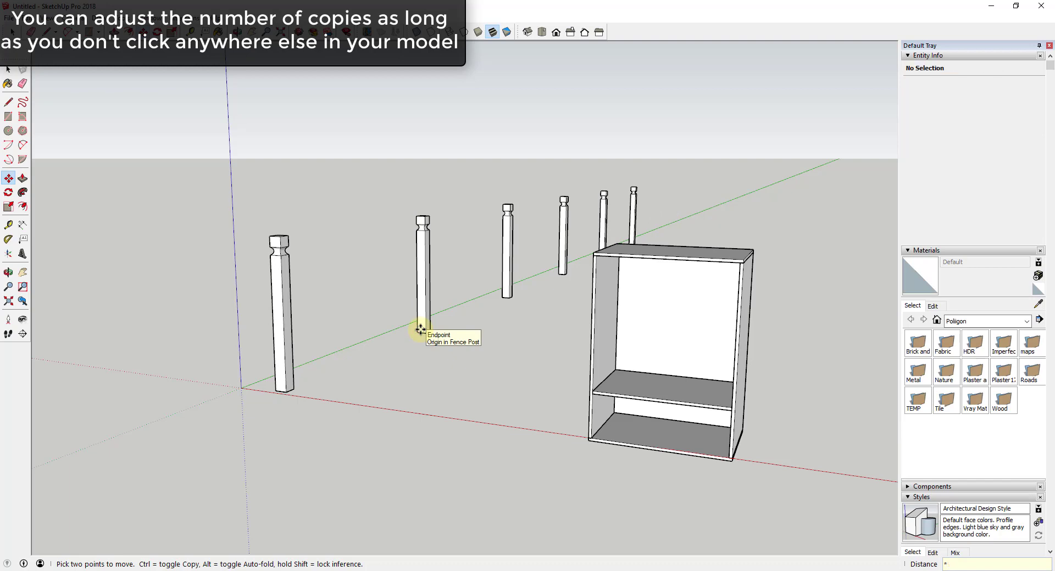
key("Return")
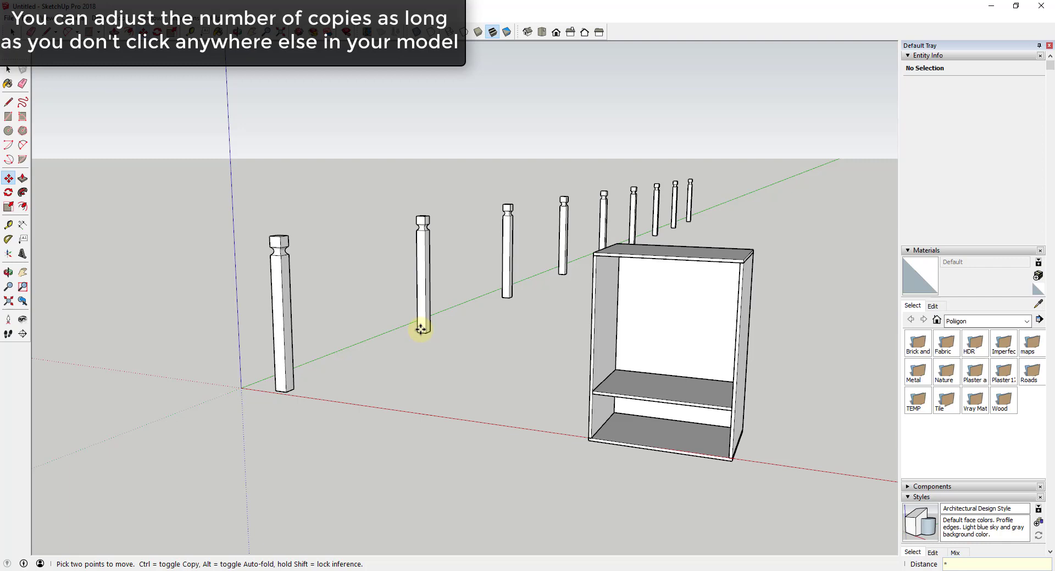
type("*2")
key("Return")
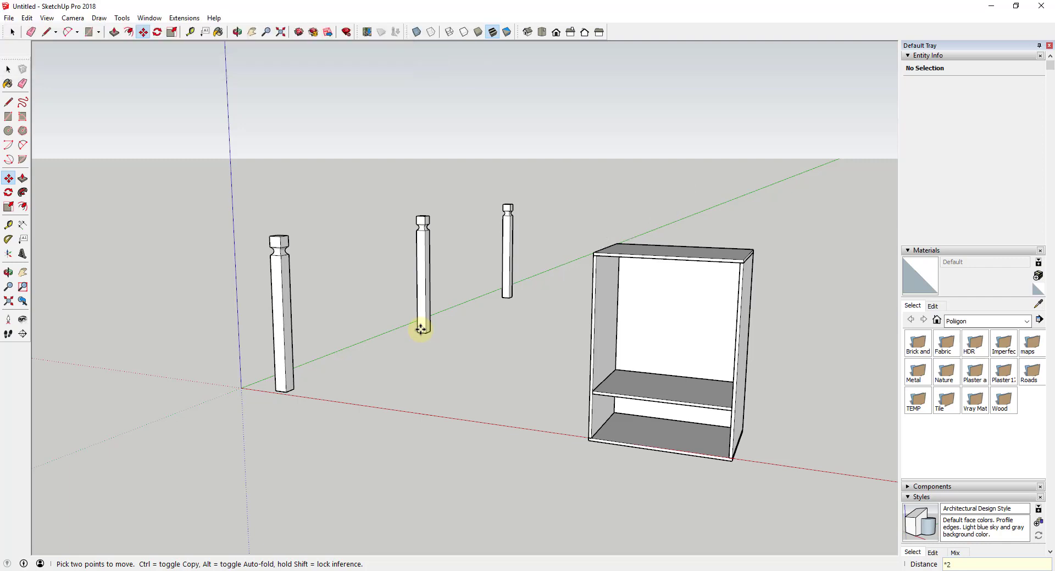
- Erase the two copied fence posts, keeping only the original post near the origin
key("e")
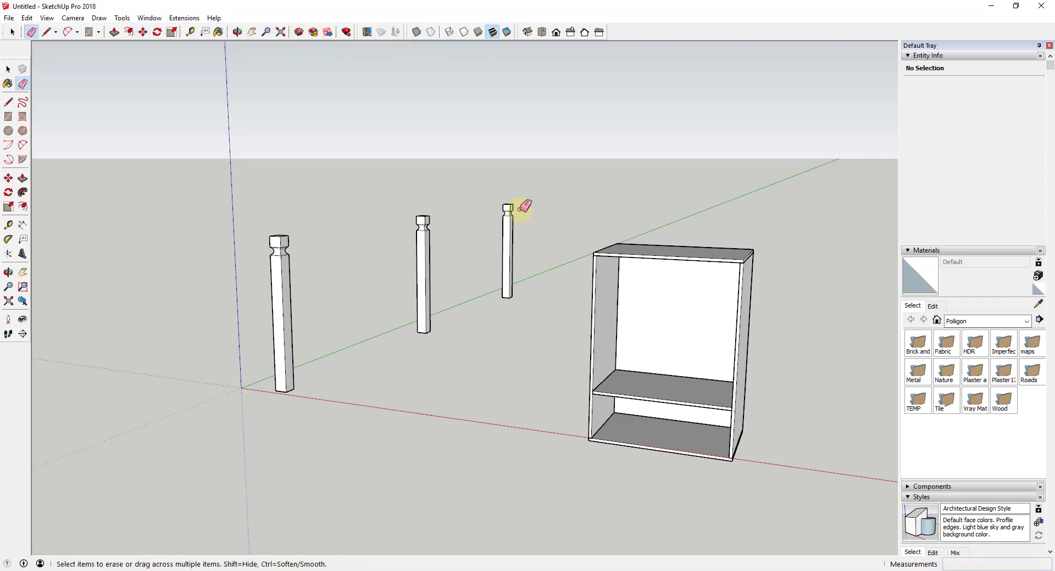
left_click_drag(523, 204, 406, 240)
key("space")
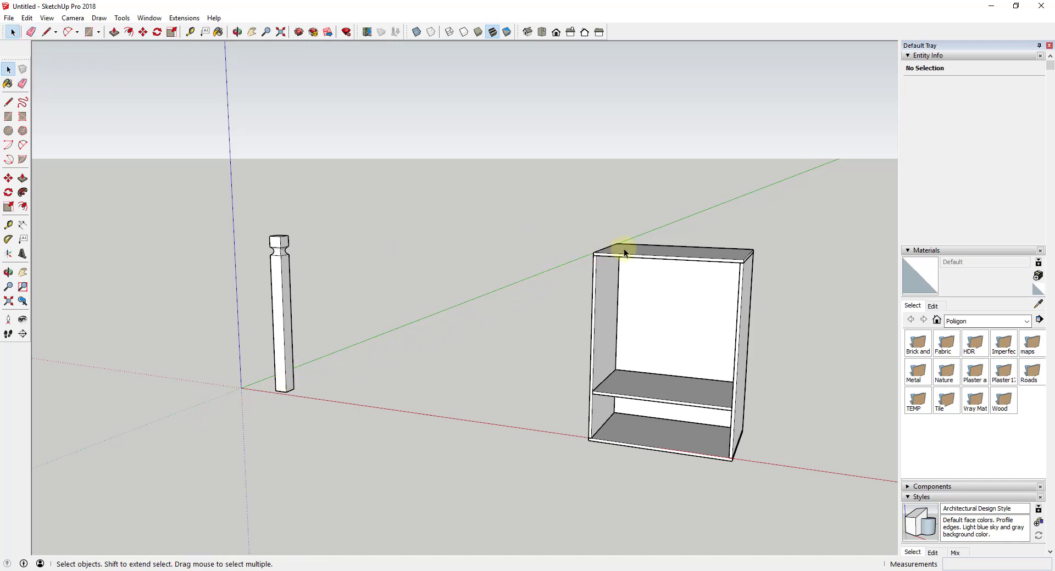
- Copy the fence post 100' along the green axis and divide that distance into 10 equal spacings with /10
middle_click_drag(608, 252, 603, 266)
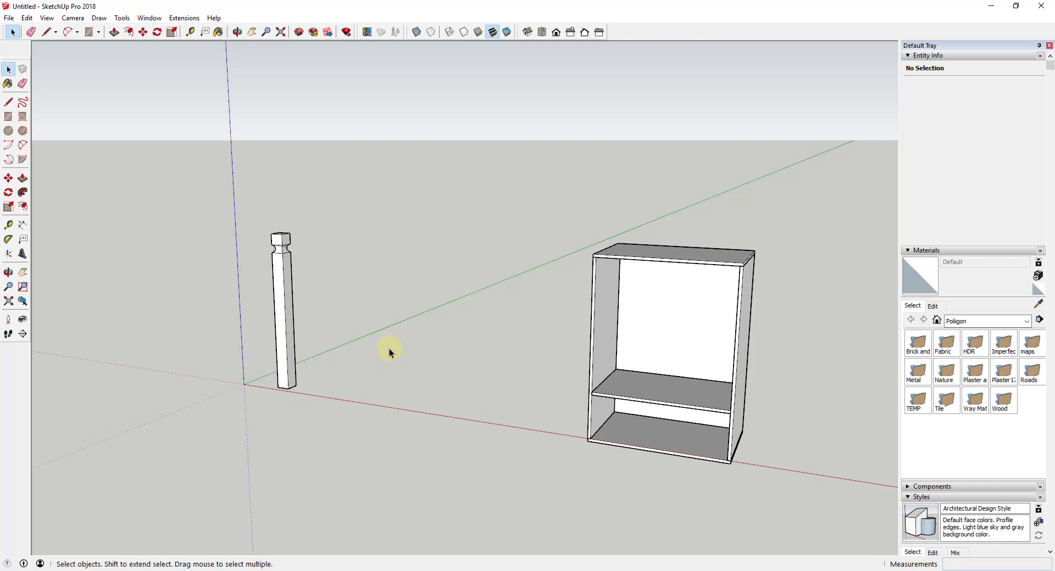
left_click(282, 388)
key("m")
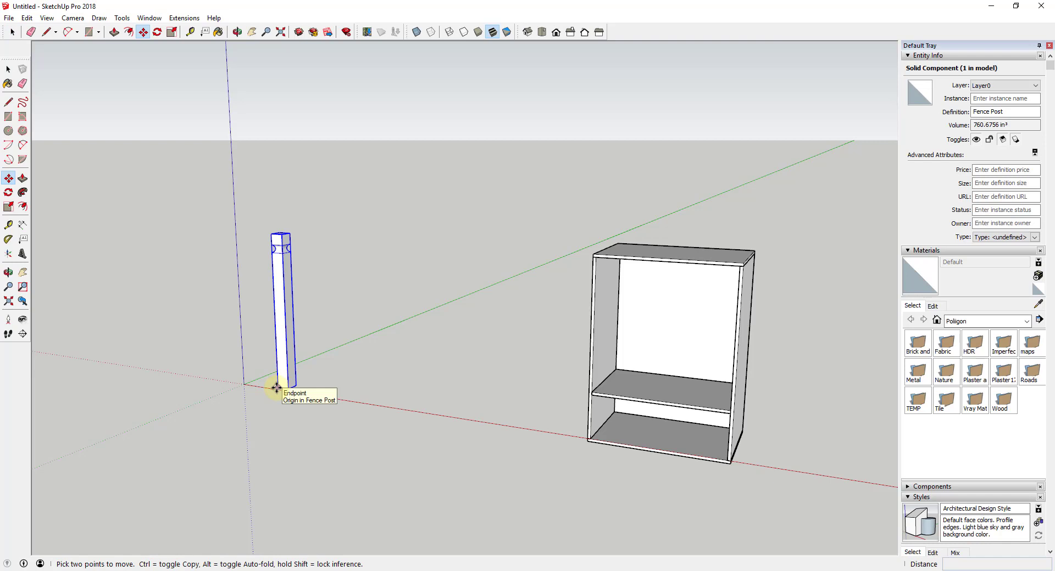
left_click(276, 388)
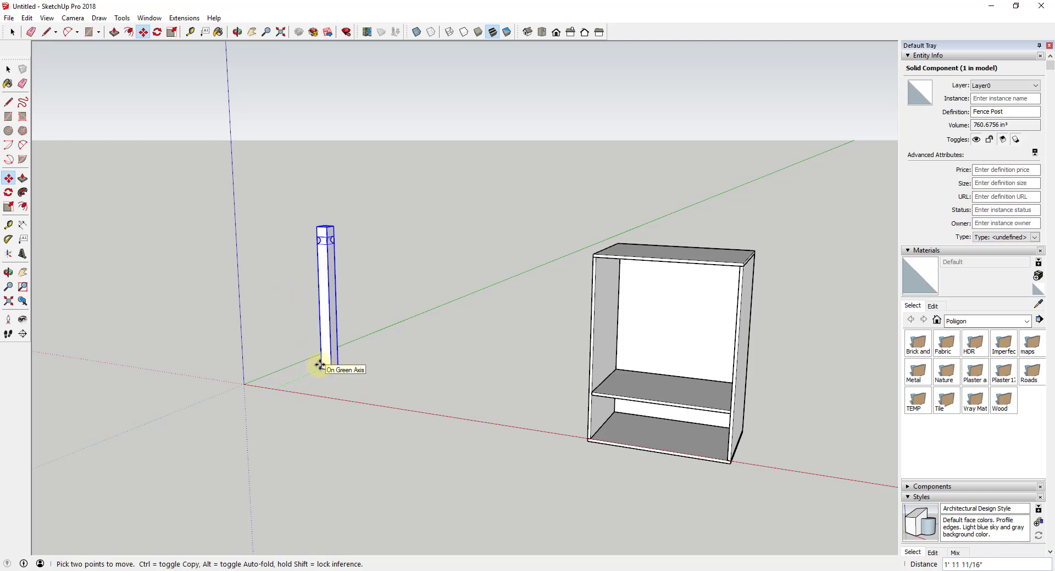
key("ctrl")
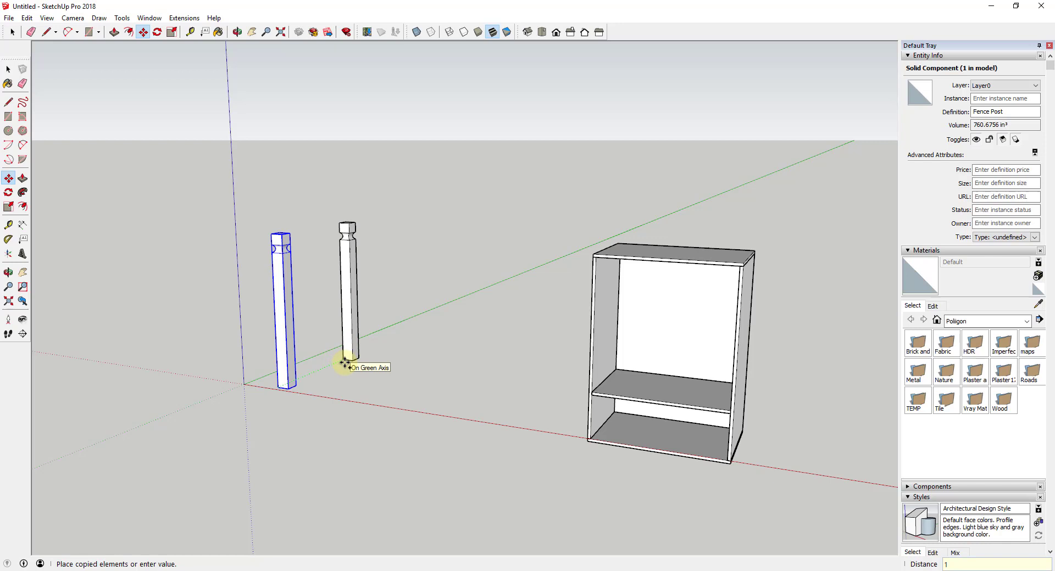
key("Return")
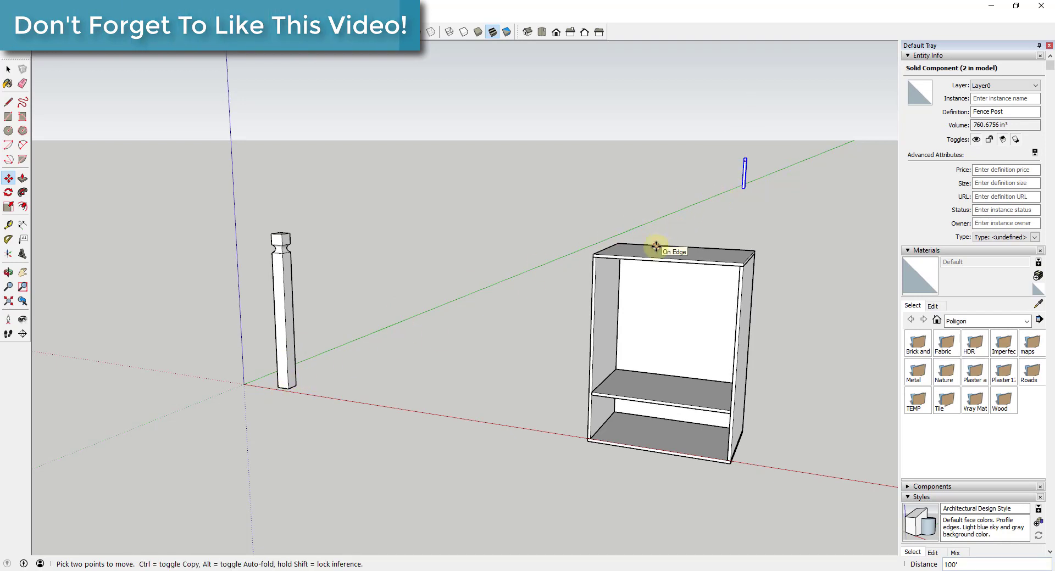
type("/")
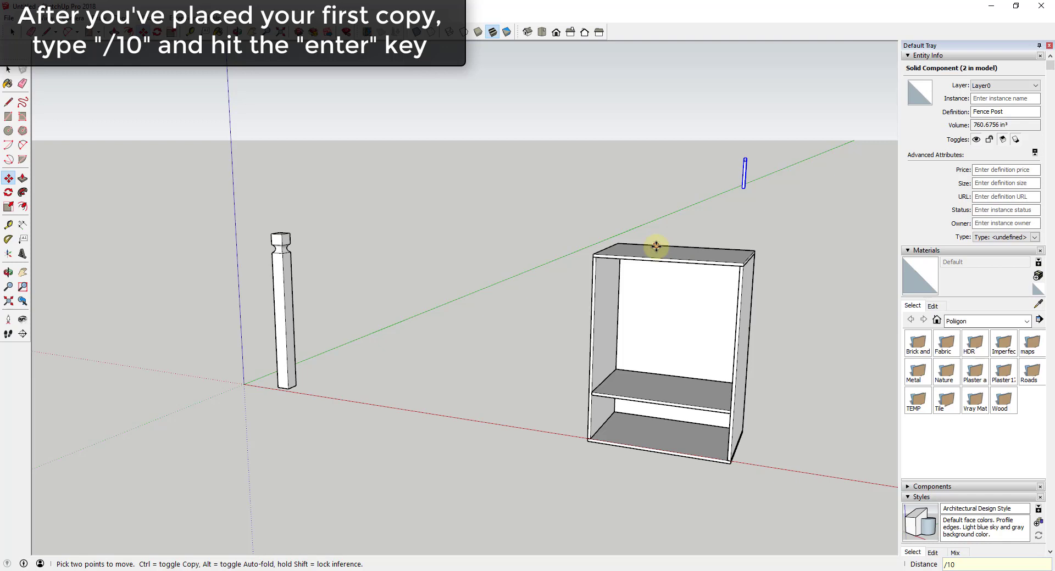
type("10")
key("Return")
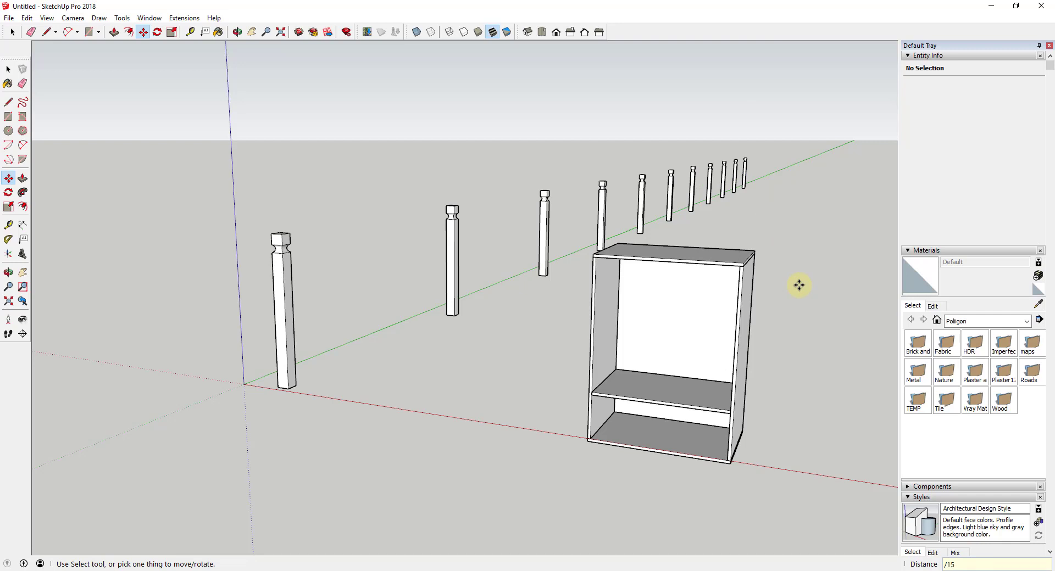
- Try dividing the 100' fence post array by 15, 8 and 5, and return it to 10 spacings
key("Return")
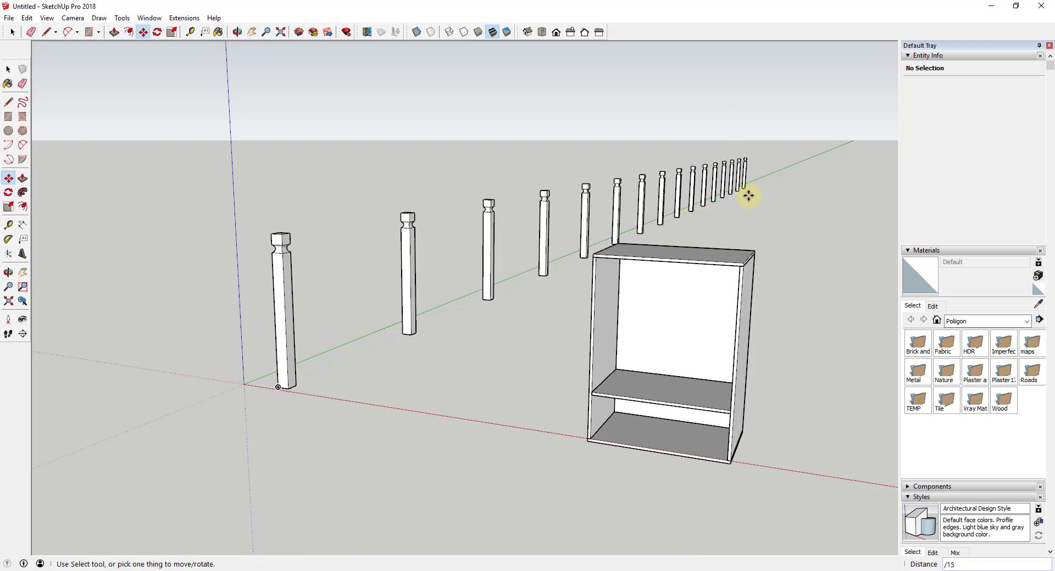
left_click(661, 204)
mouse_move(736, 191)
type("8")
key("Return")
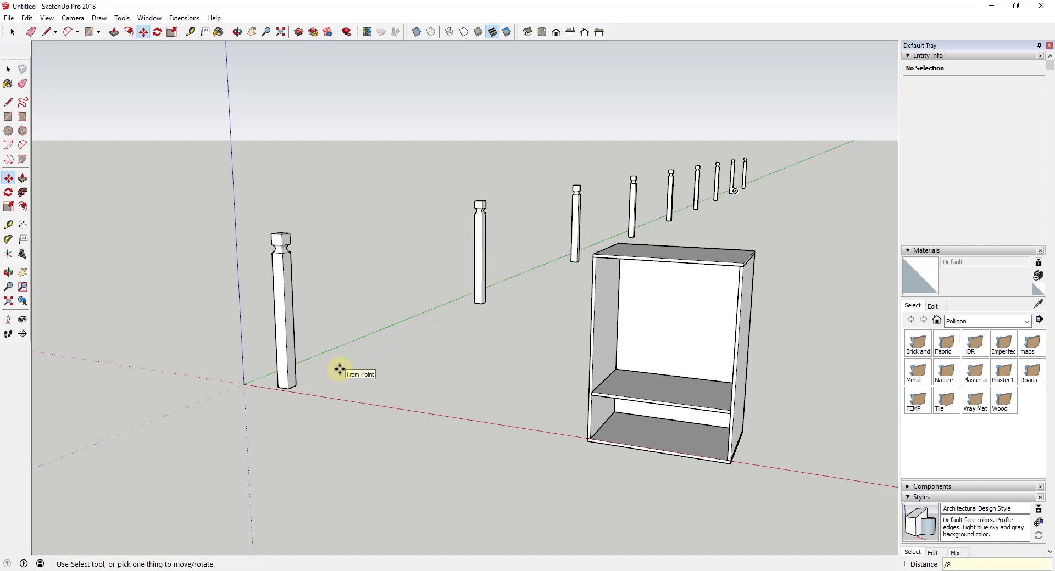
type("/5")
key("Return")
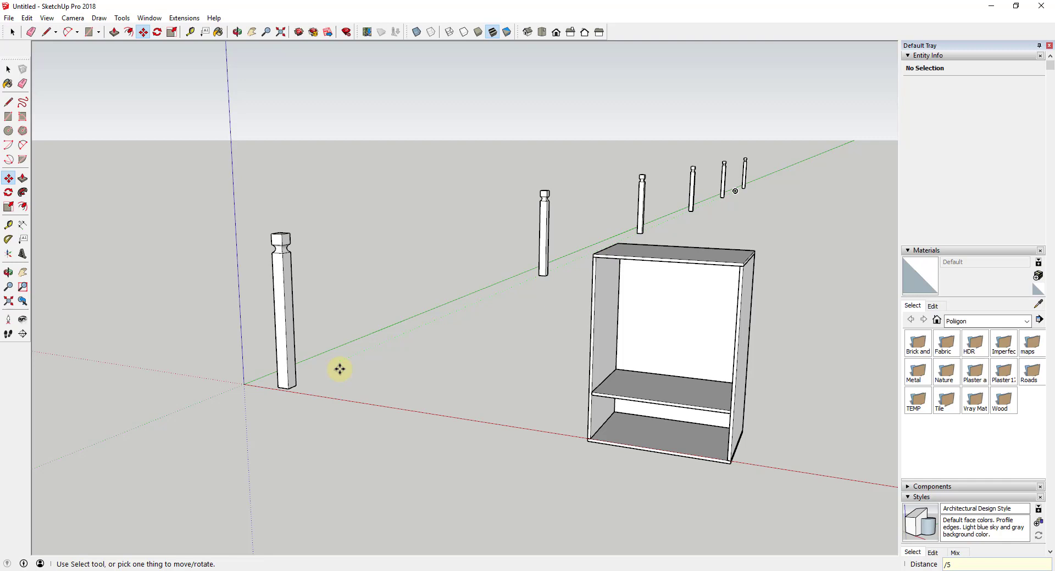
type("/10")
key("Return")
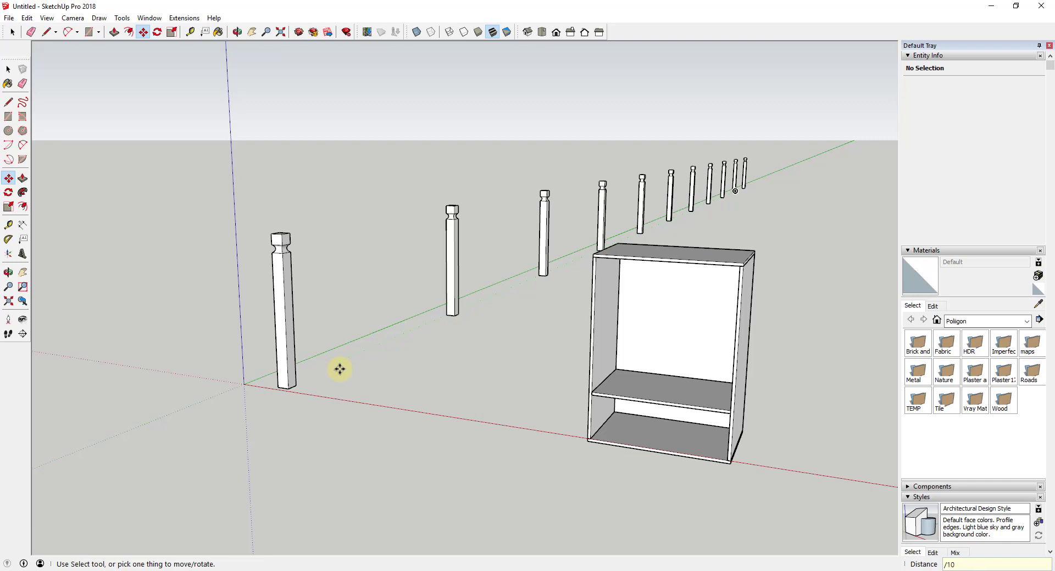
key("space")
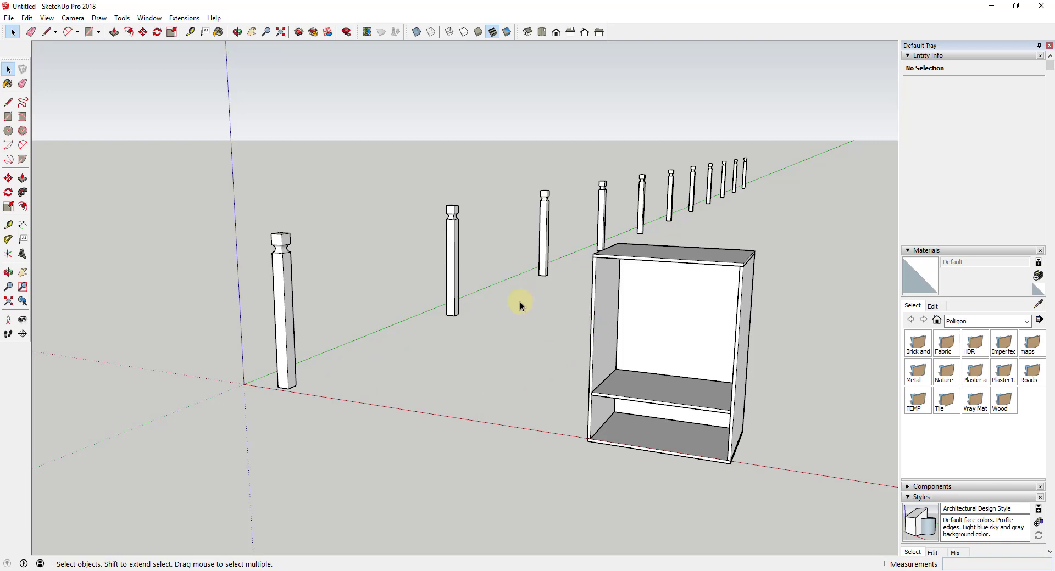
- Draw a small upright rectangle as the fence rail's profile on the upper part of the first post, beside its edge
mouse_move(519, 299)
middle_mouse_down()
mouse_move(513, 291)
mouse_move(583, 270)
mouse_move(528, 288)
middle_mouse_up()
key("r")
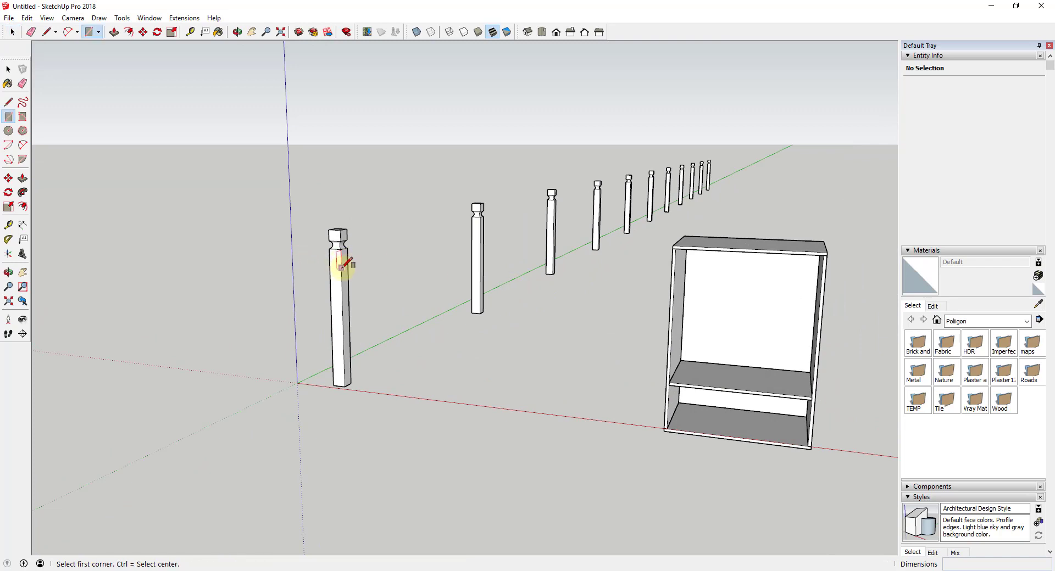
left_click(344, 264)
middle_click_drag(345, 264, 387, 258)
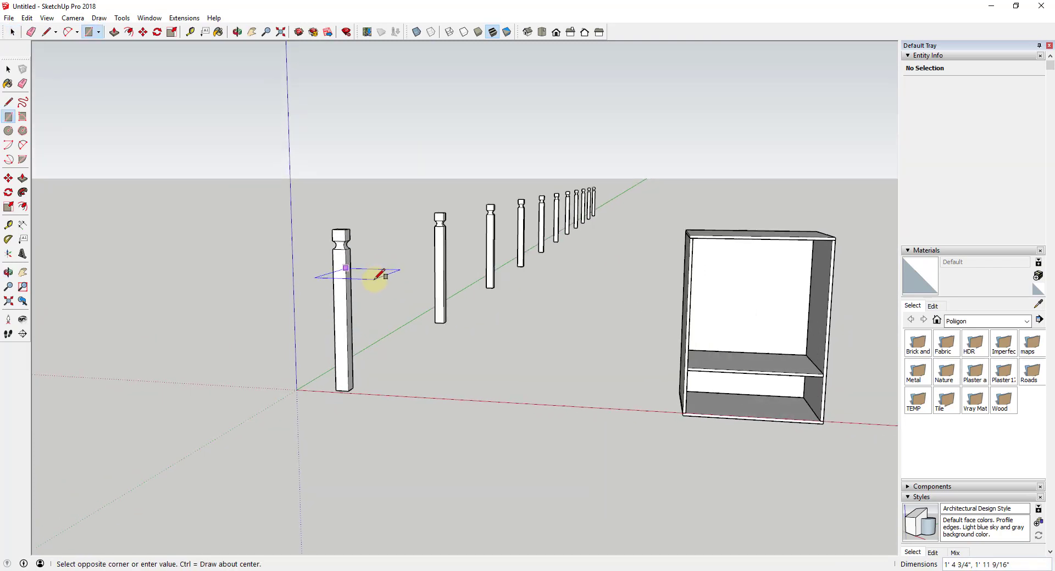
scroll(357, 288, "up", 2)
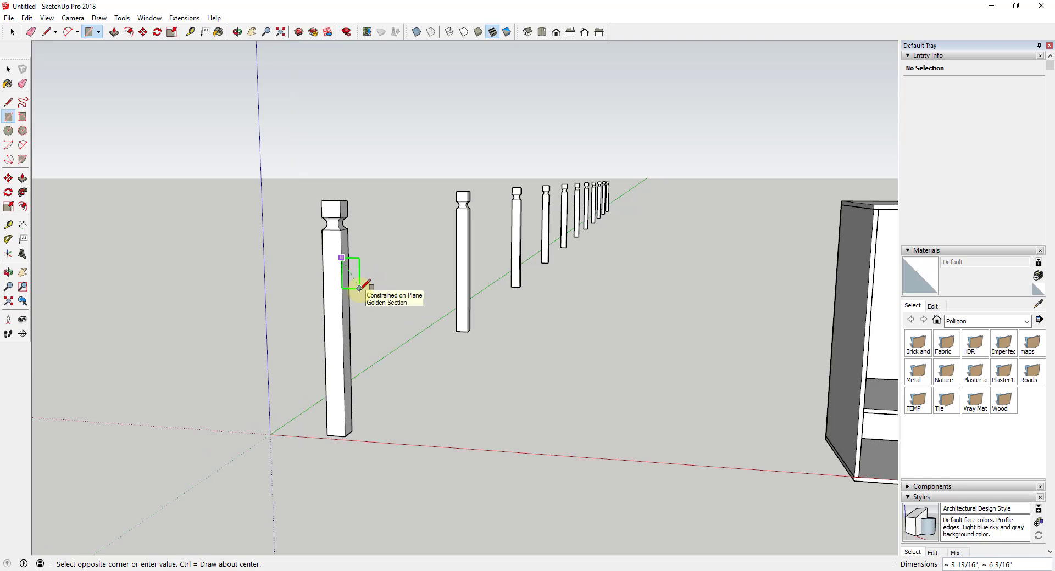
left_click(356, 288)
- Extrude the rail profile 100' along the row of posts to the last one and select the whole rail
key("p")
left_click_drag(341, 292, 614, 204)
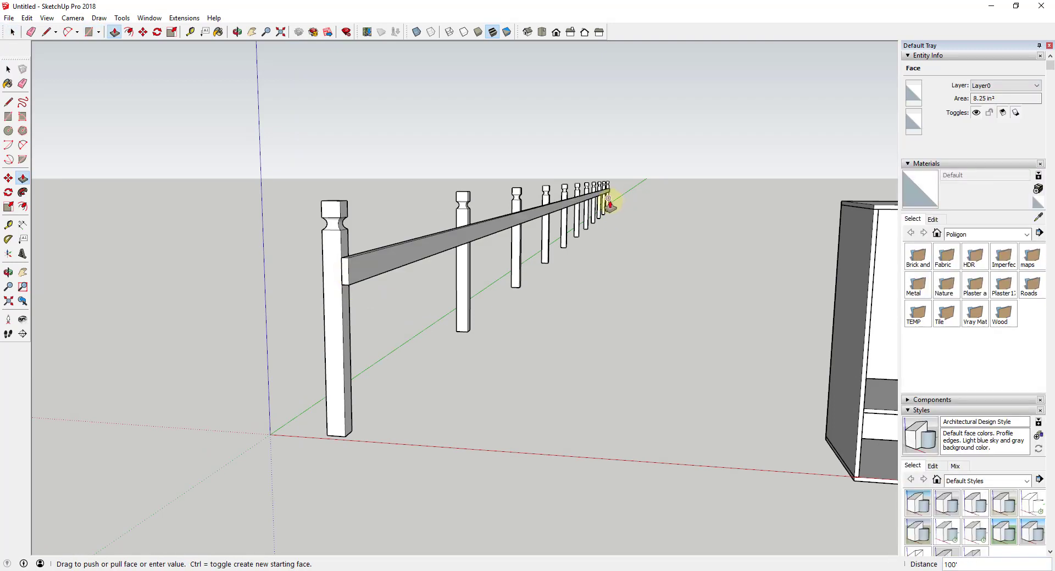
key("space")
left_click(376, 269)
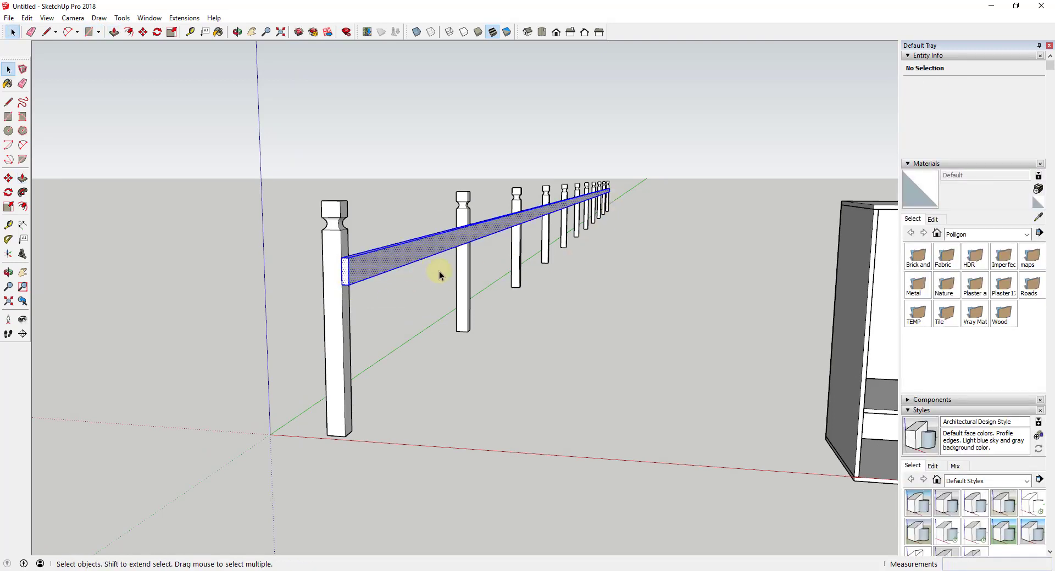
- Select the cabinet's inner shelf and place a guide line 12" below the upper inside edge of the cabinet's side panel
scroll(441, 273, "down", 4)
scroll(586, 294, "up", 4)
scroll(538, 296, "up", 2)
middle_click_drag(514, 310, 552, 306)
scroll(550, 305, "down", 1)
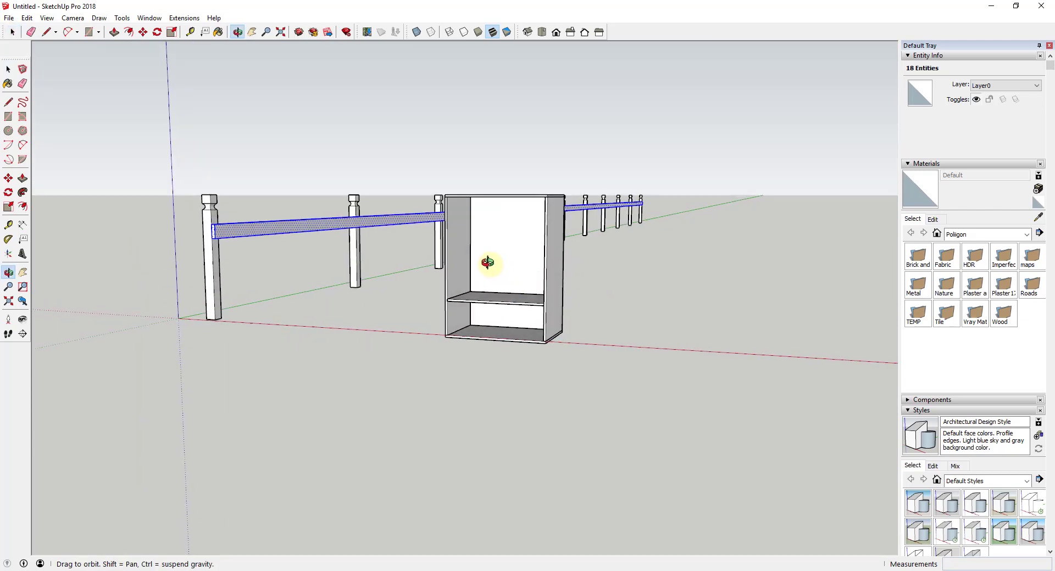
key("space")
middle_click_drag(471, 246, 483, 314)
left_click(484, 314)
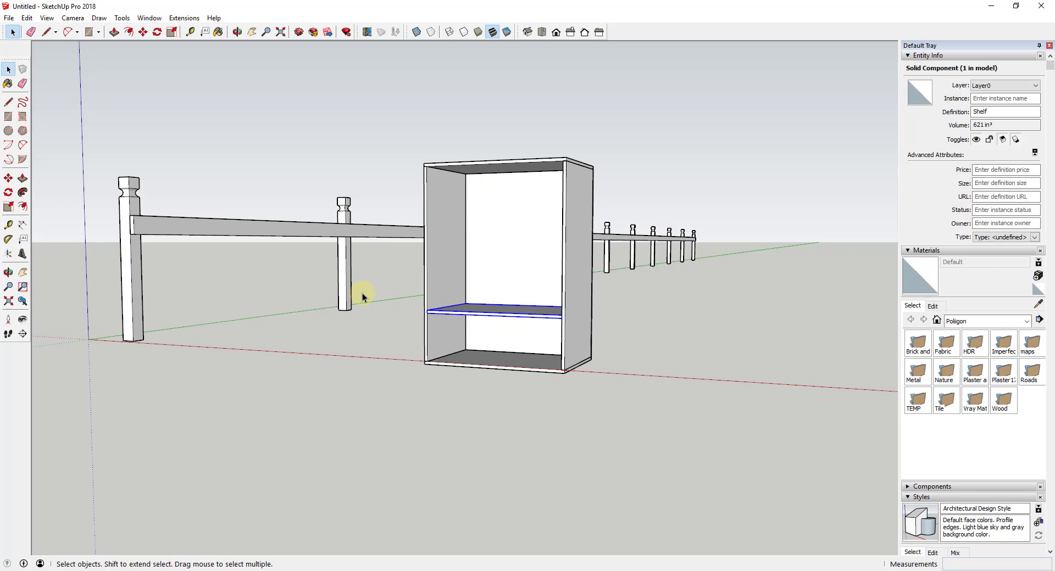
left_click(13, 227)
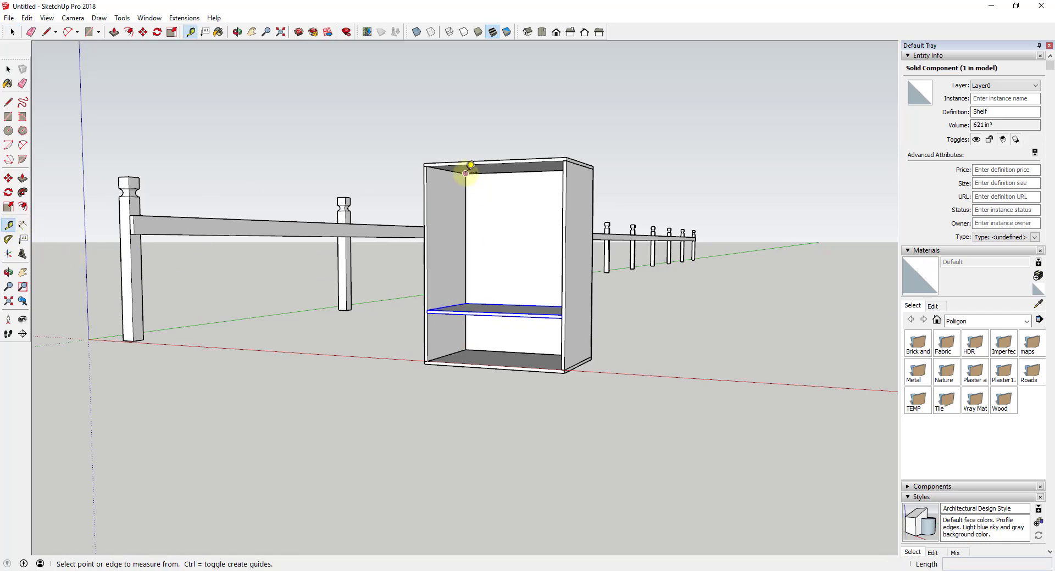
left_click(447, 170)
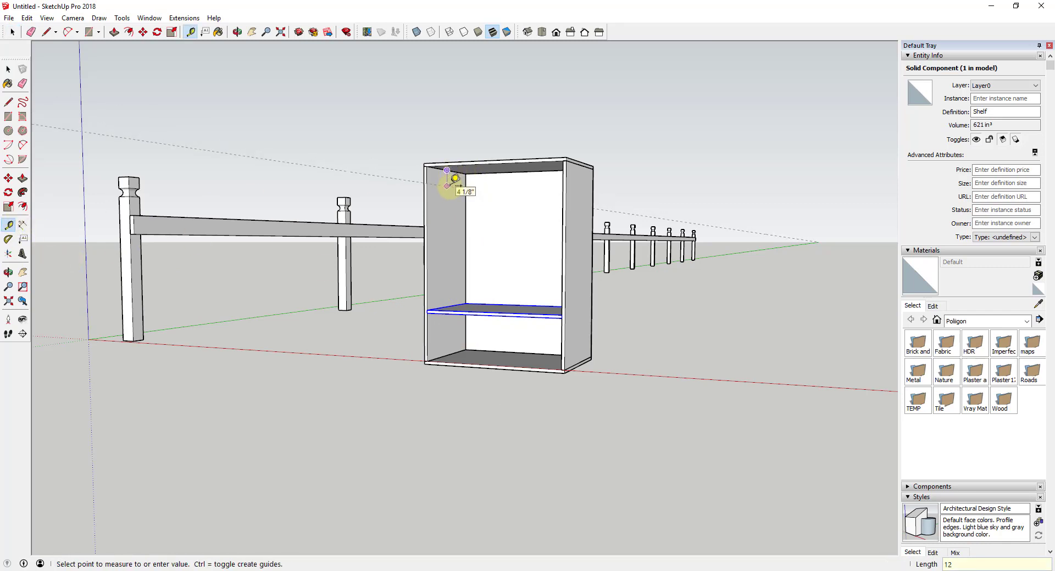
key("Return")
key("space")
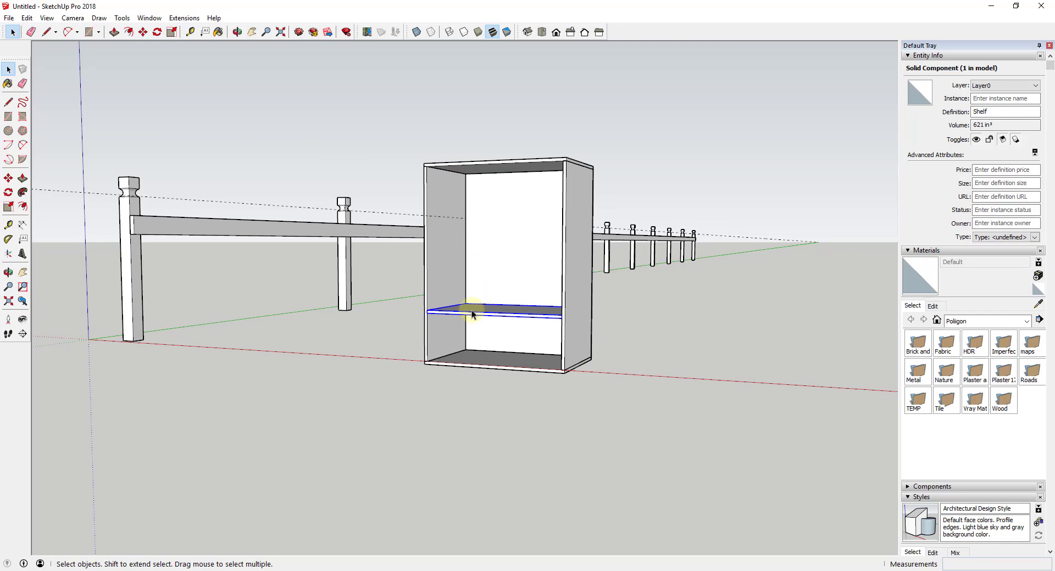
- Copy the shelf 2' up to the guide line's intersection with the cabinet side and divide that distance into 2 equal spacings with /2
key("m")
left_click(427, 312)
key("ctrl")
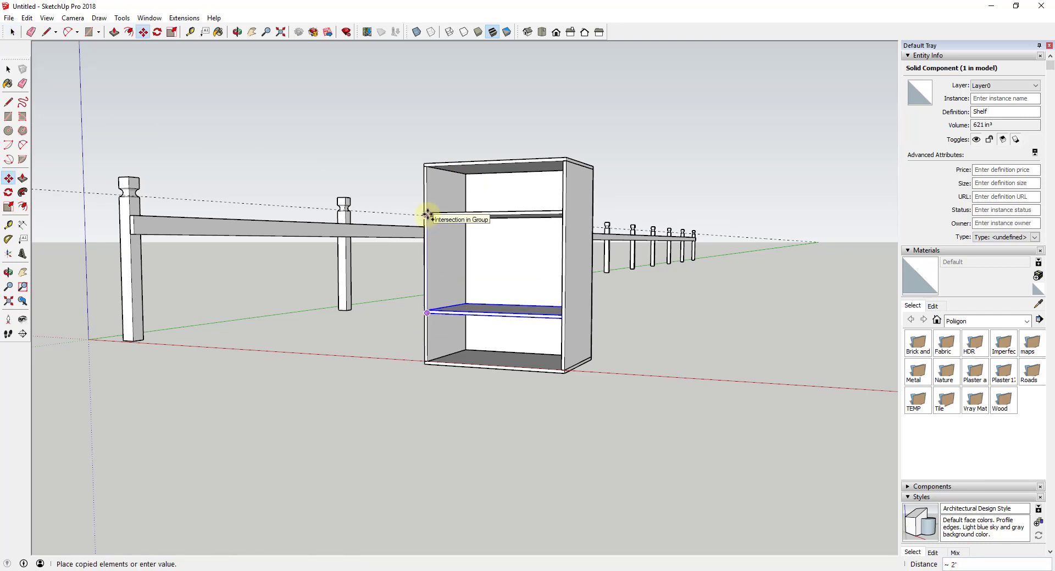
left_click(427, 213)
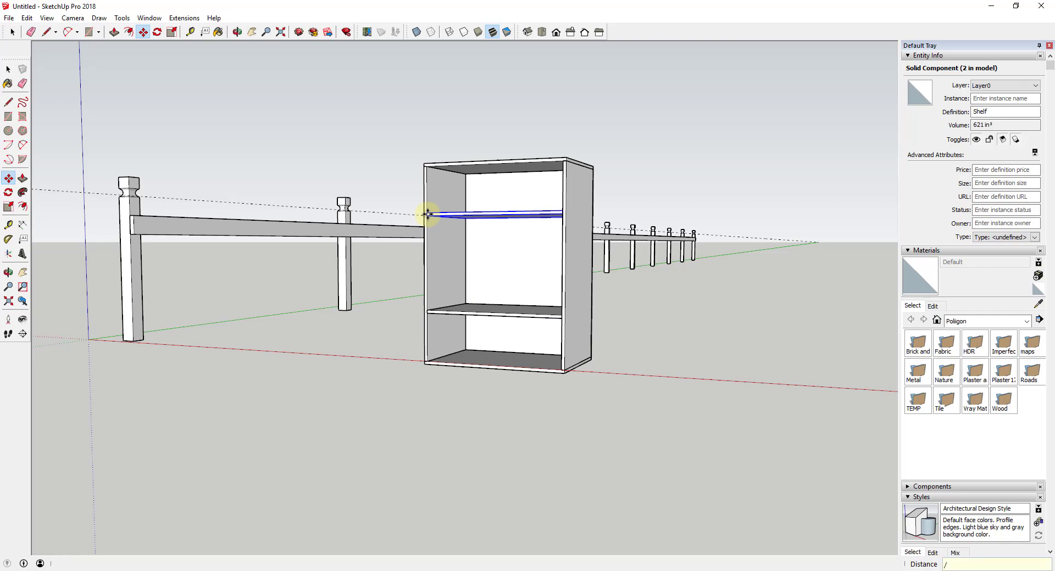
type("/2")
key("Return")
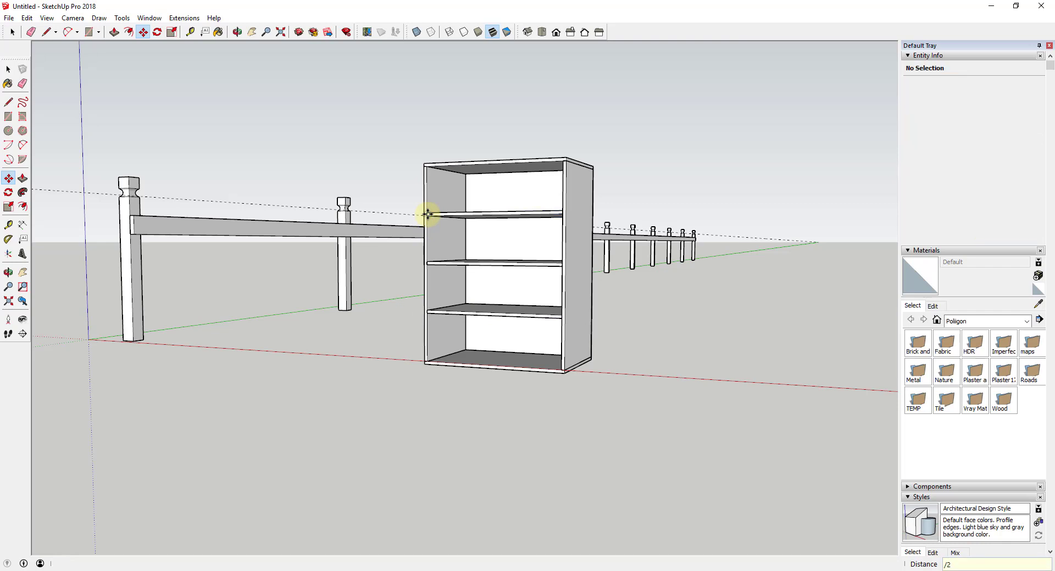
- Try dividing the shelf array by 3 and 1, return it to 2 spacings, and clear the selection
type("/3")
key("Return")
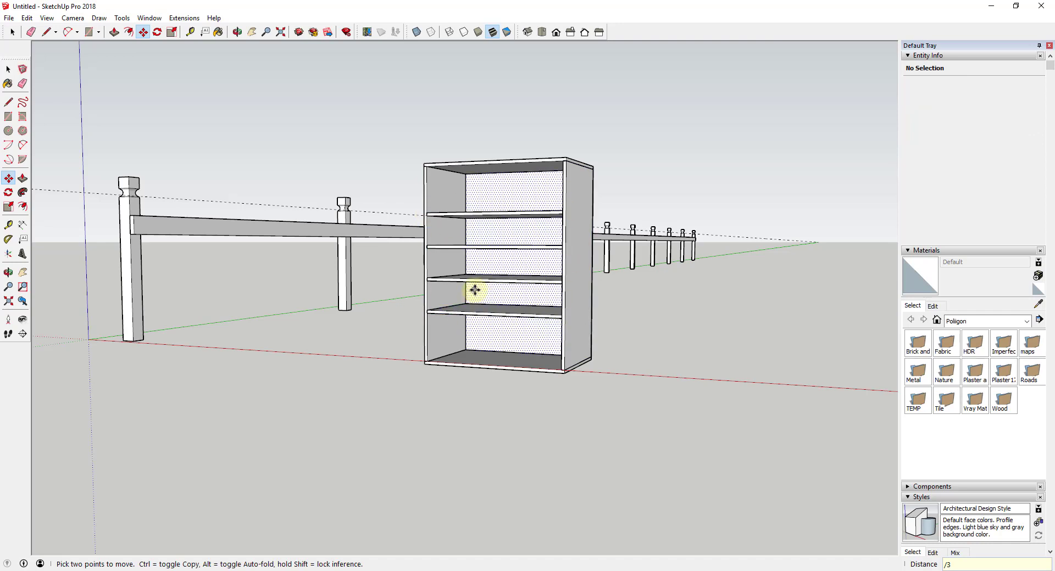
type("/1")
key("Return")
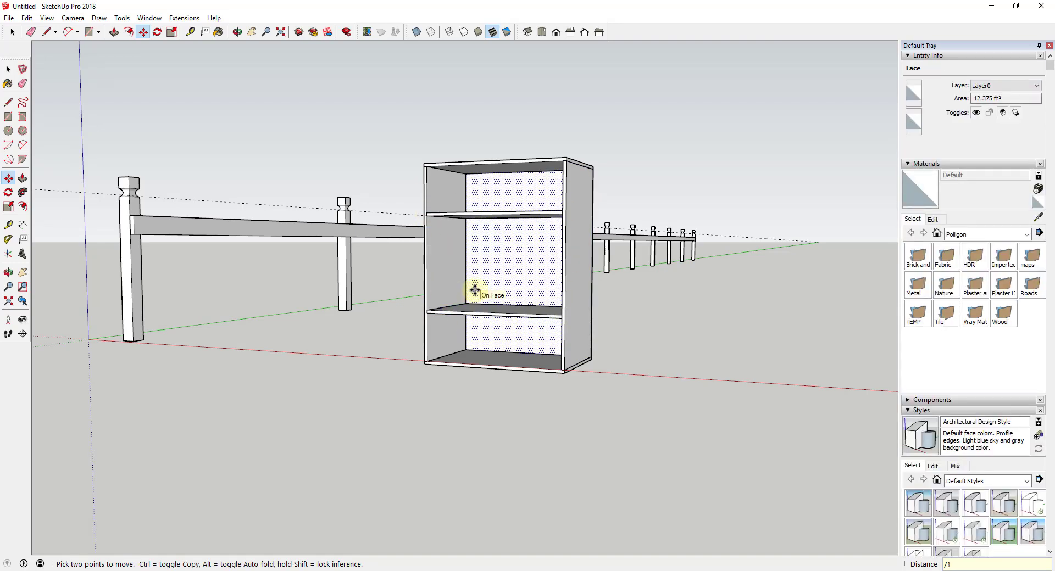
type("/2")
key("Return")
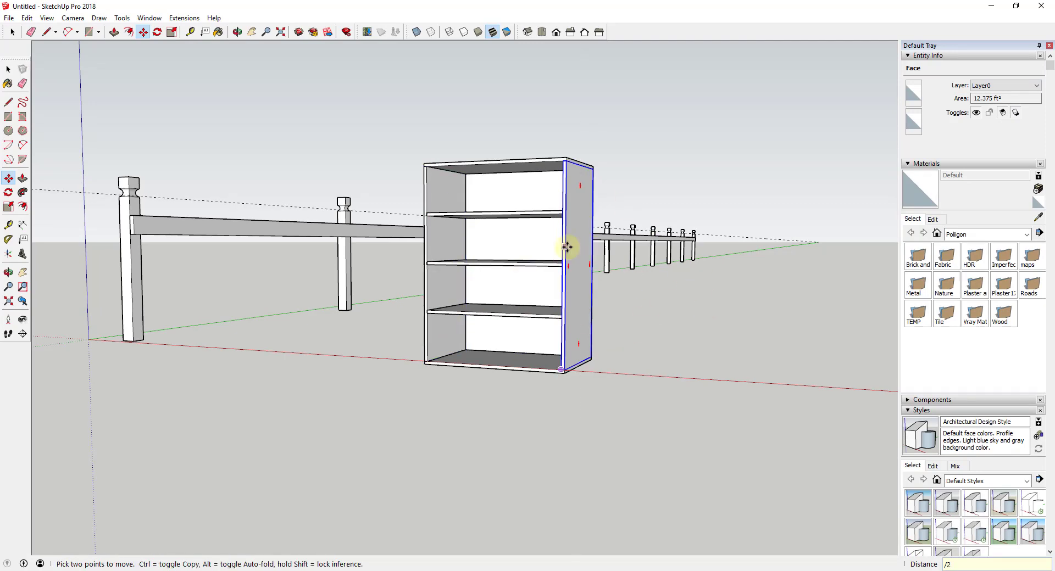
middle_click_drag(566, 245, 577, 277)
key("space")
key("ctrl+t")
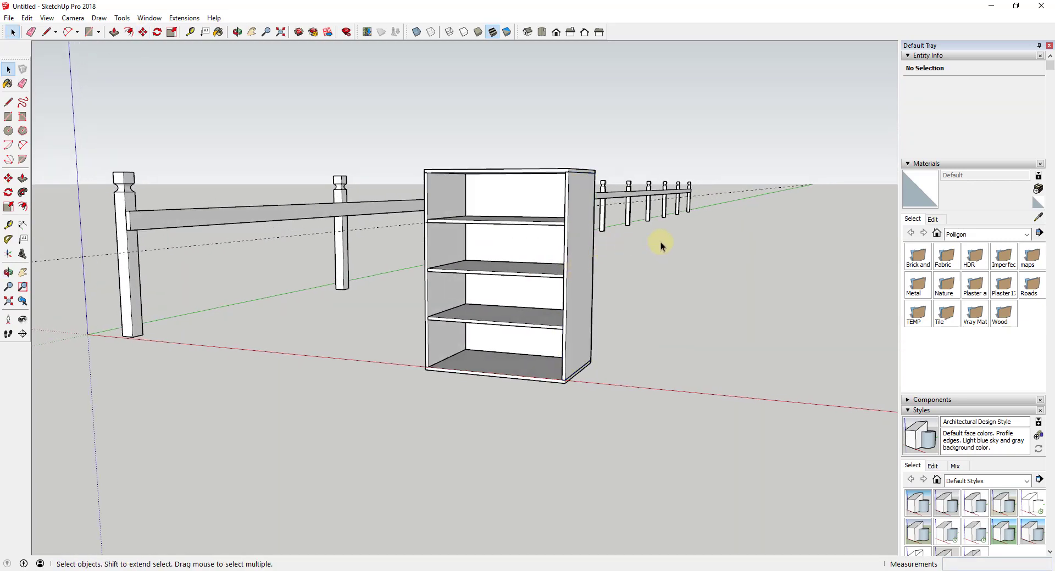